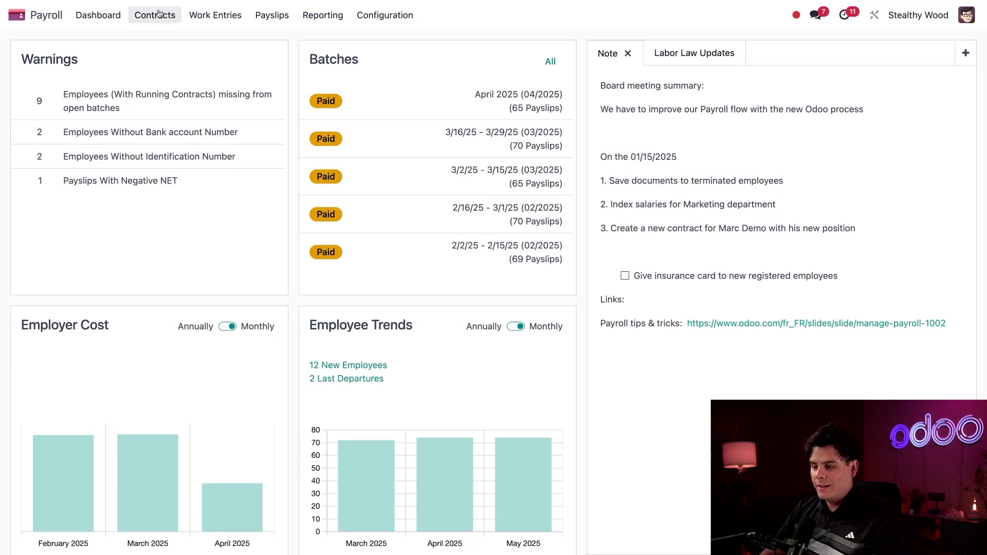
Step: Show the Reporting menu listing Payroll, Headcount, Work Entry Analysis, W2 Report and ADP Export
click(317, 21)
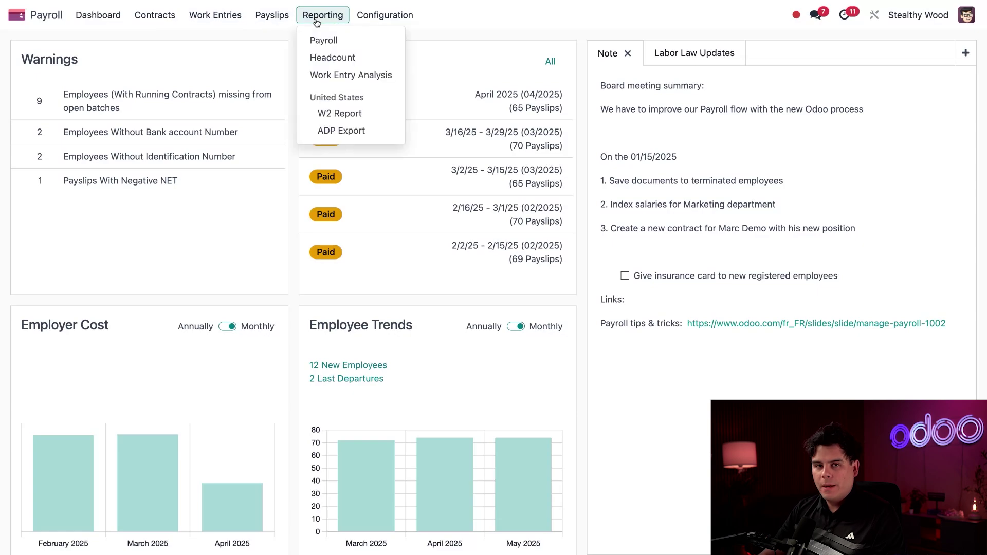
Step: Open the Payroll Analysis report and chart monthly Net Wage as a bar chart
click(318, 41)
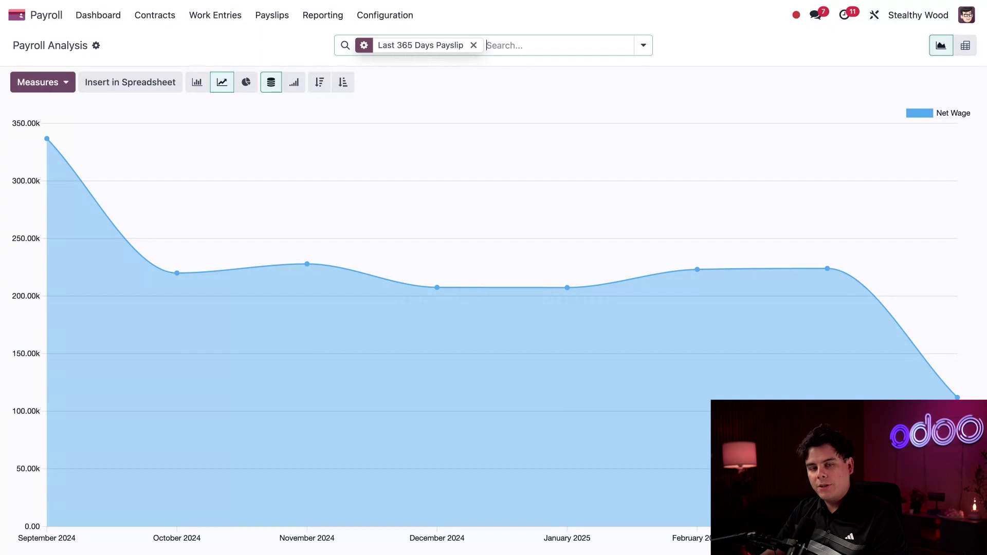
mouse_move(55, 146)
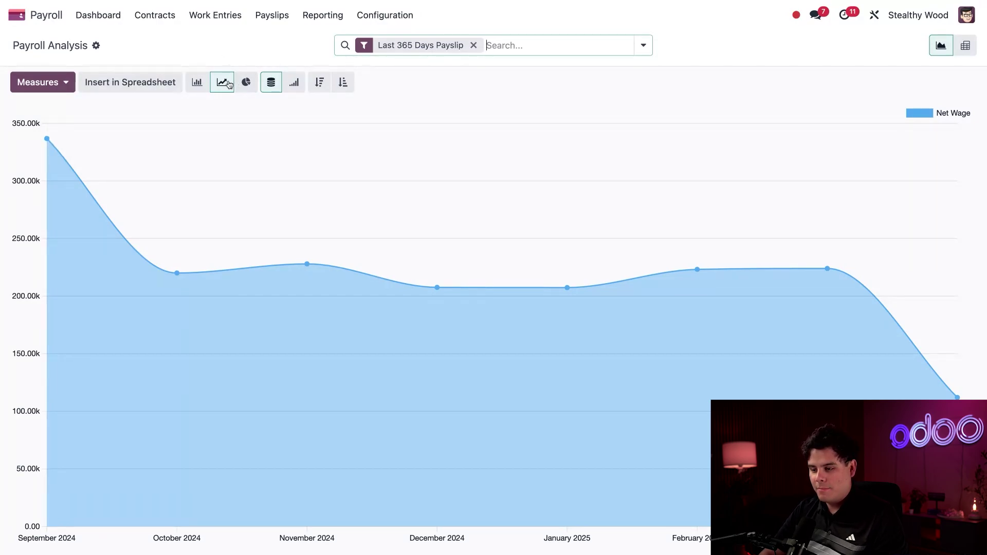
click(201, 86)
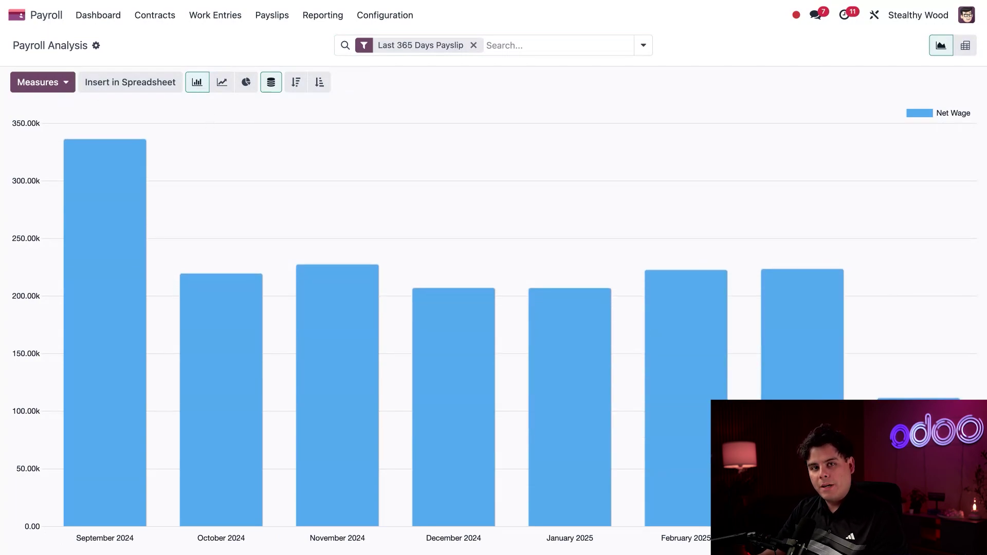
Step: Change the chart's measure from Net Wage to Days of Paid Time Off
click(50, 88)
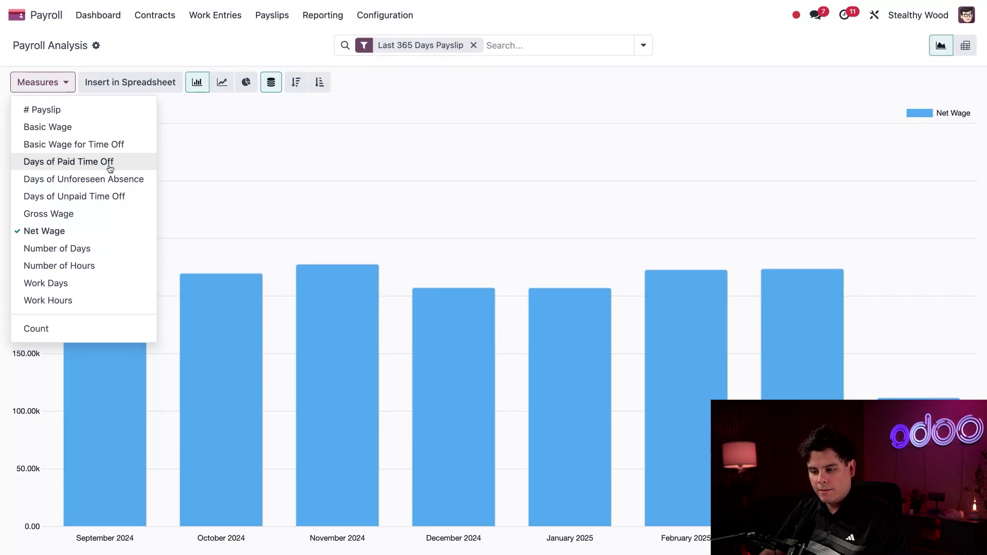
click(109, 165)
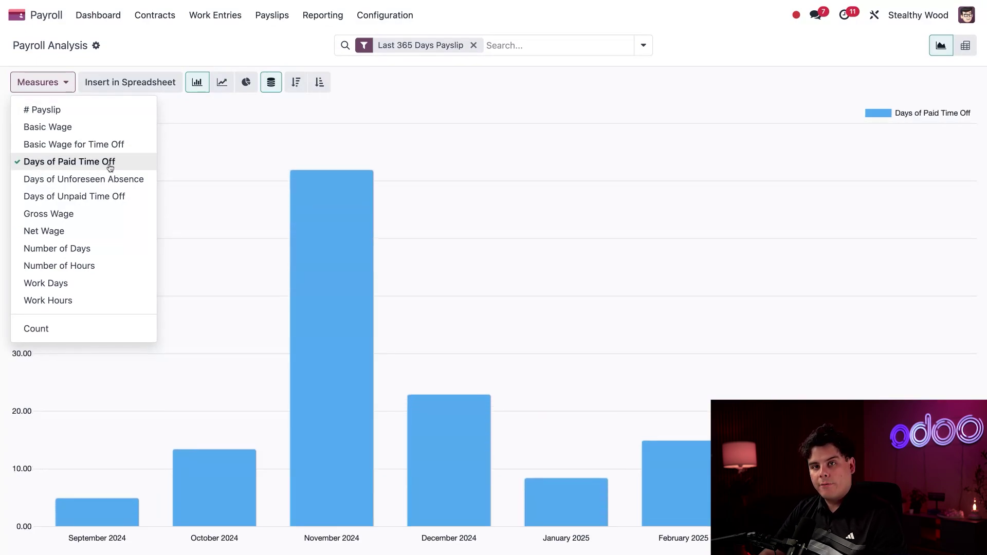
click(253, 160)
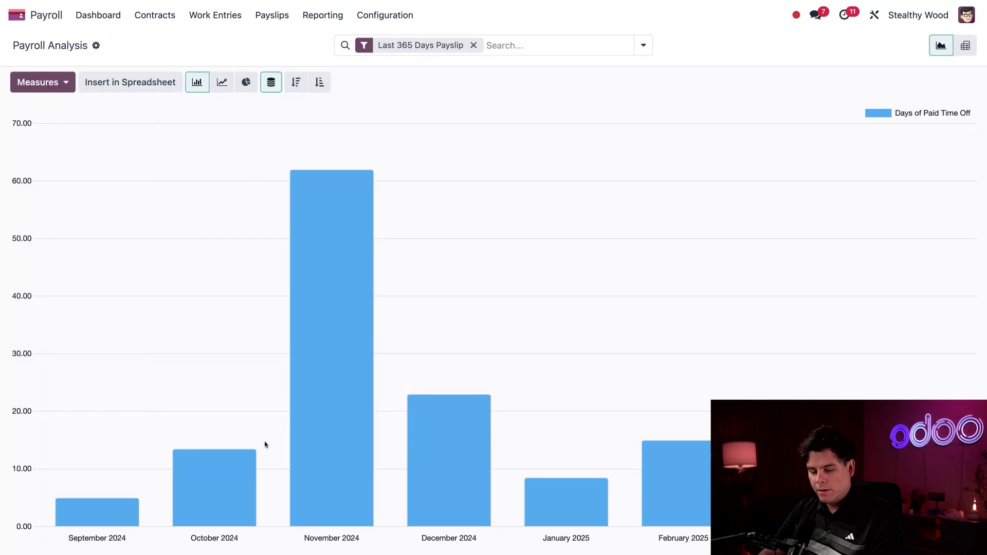
mouse_move(359, 449)
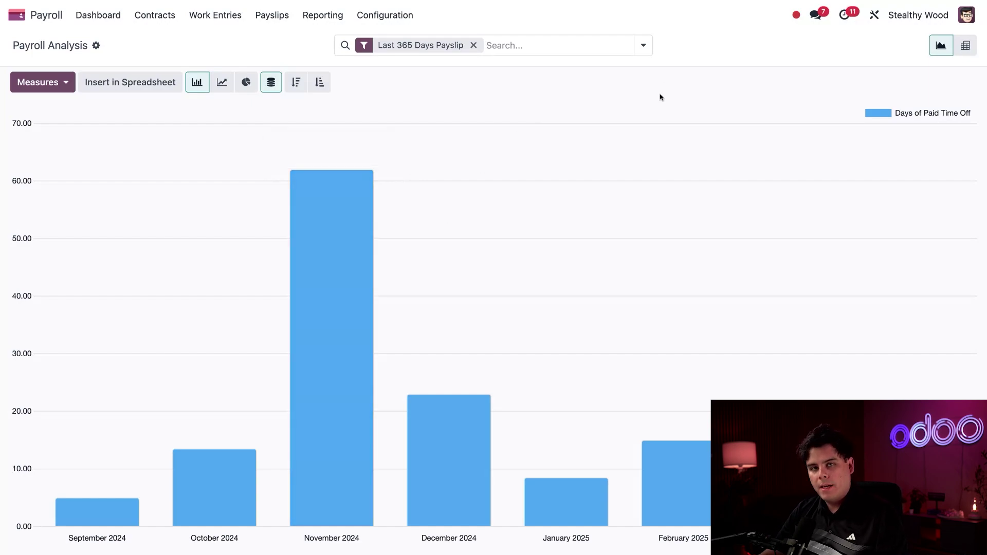
Step: Show Payroll Analysis as a pivot with only Gross Wage, dropping # Payslip, time-off days and Net Wage
click(967, 47)
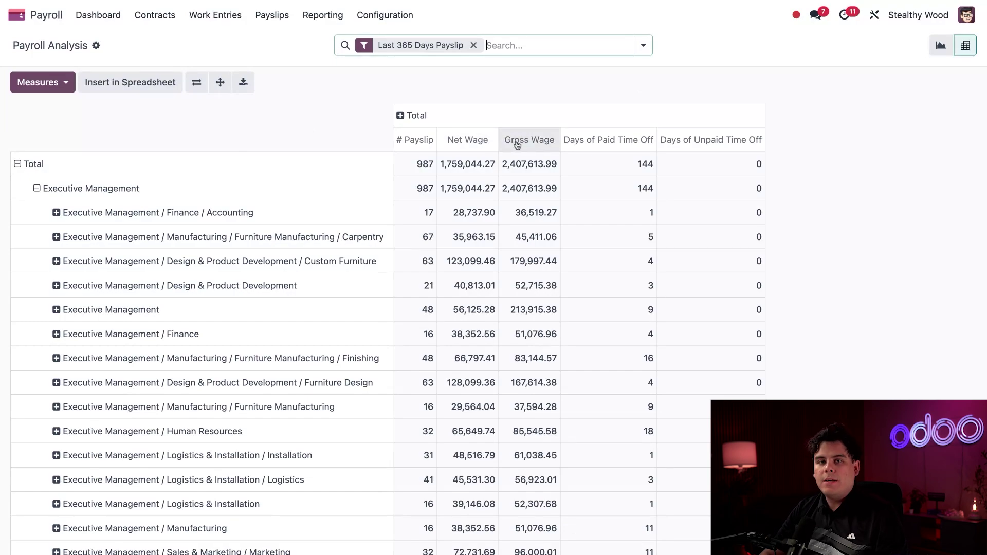
click(64, 85)
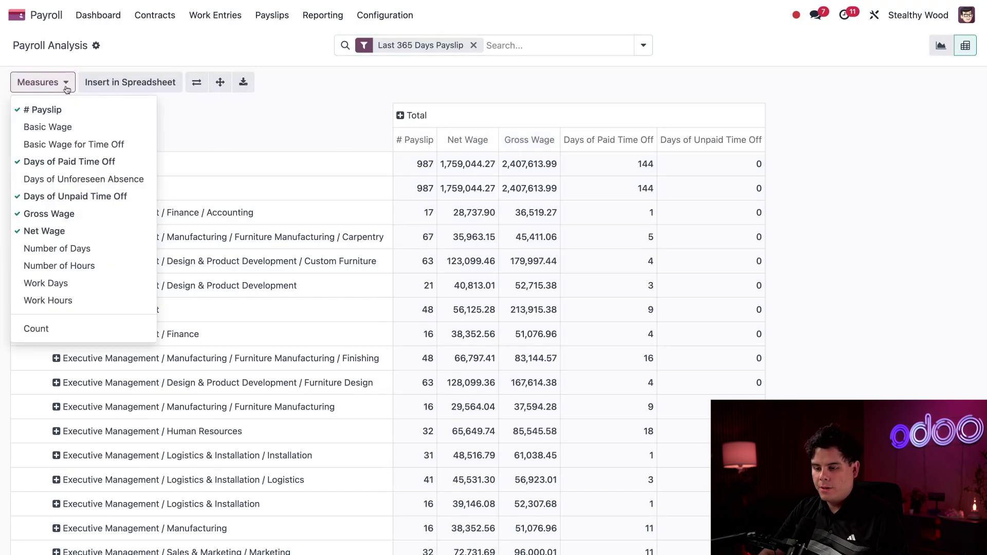
click(58, 109)
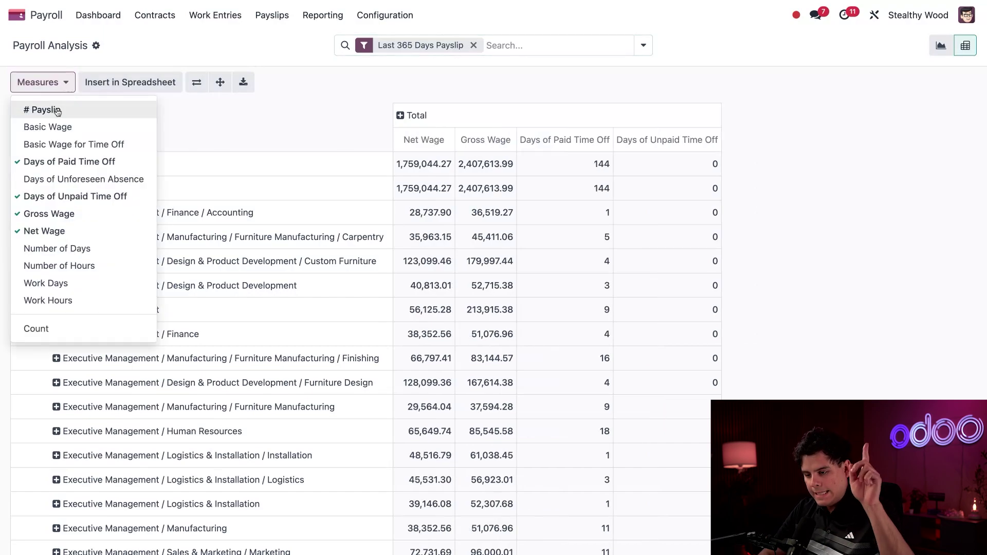
click(52, 163)
click(53, 196)
click(52, 231)
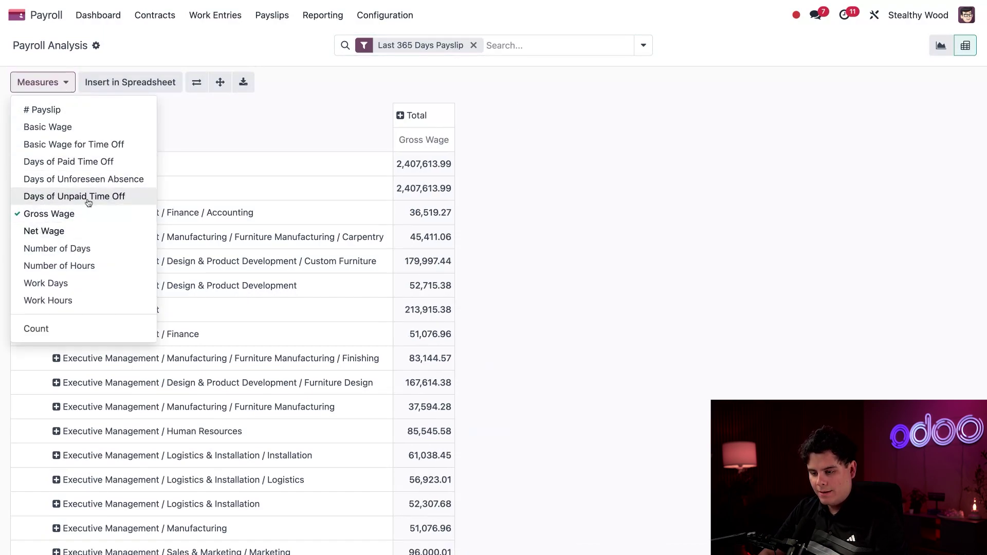
click(250, 144)
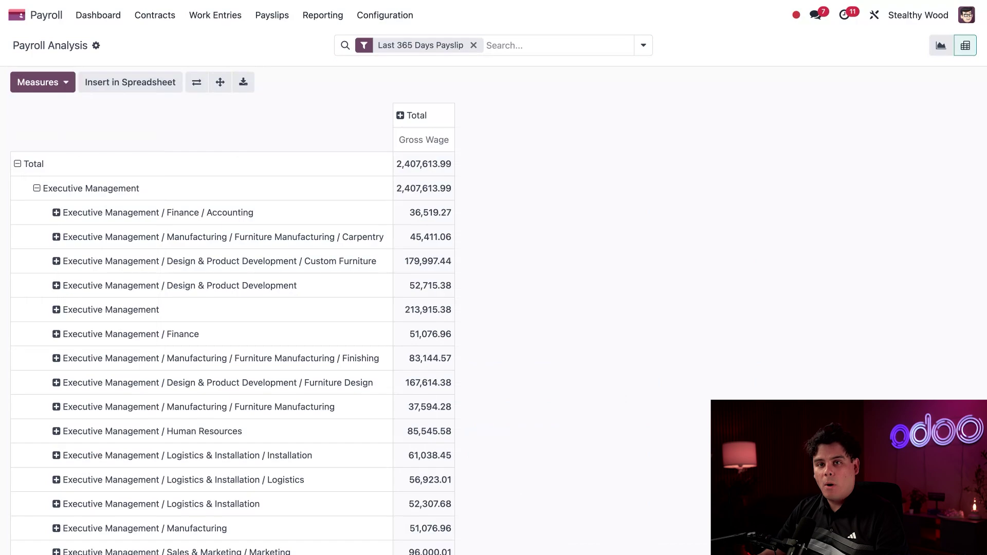
scroll(252, 265, down, 5)
scroll(254, 266, up, 5)
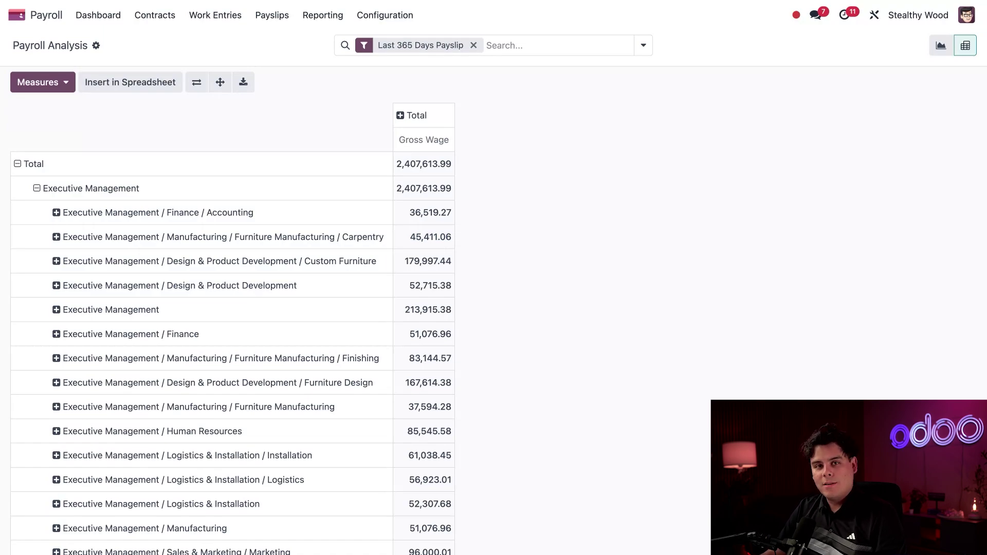
click(643, 44)
Step: Group the pivot rows by job position and break Carpenter down by employee
click(411, 152)
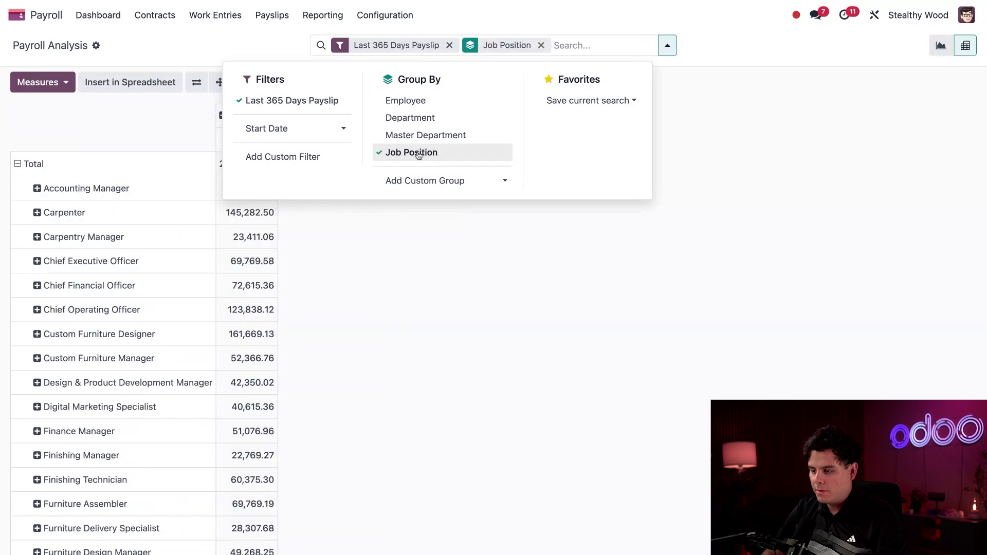
click(544, 328)
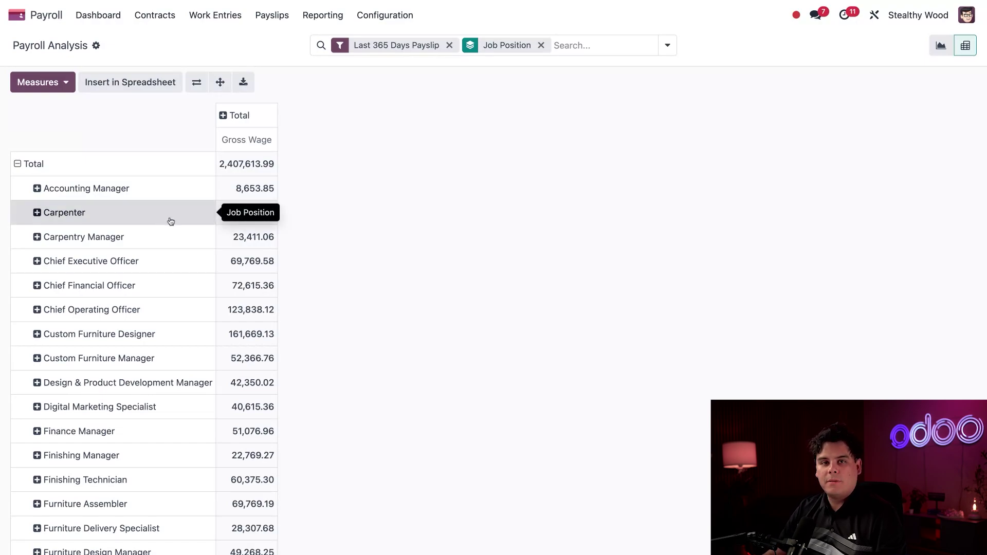
click(37, 212)
click(99, 243)
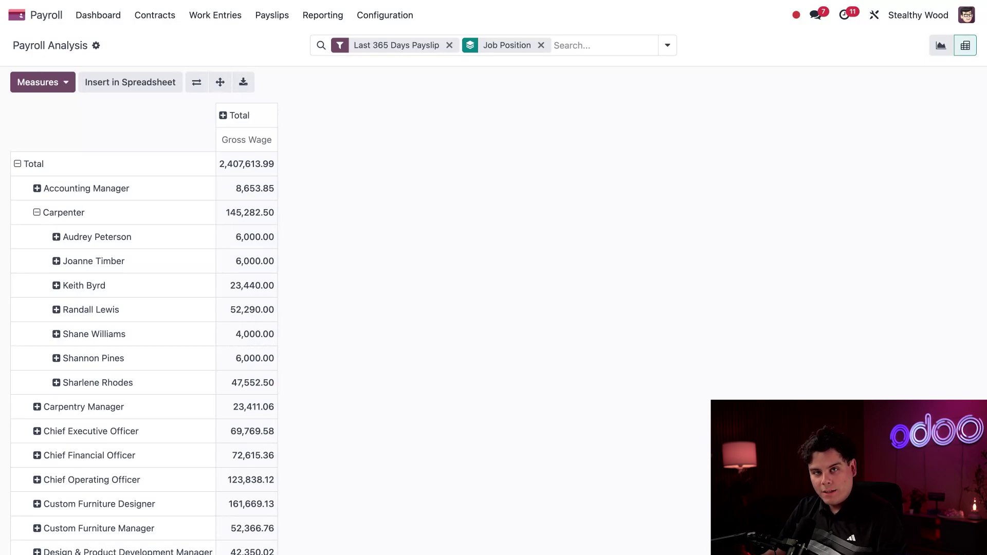
Step: Add Net Wage as a pivot measure, totalling 1,759,044.27
click(59, 84)
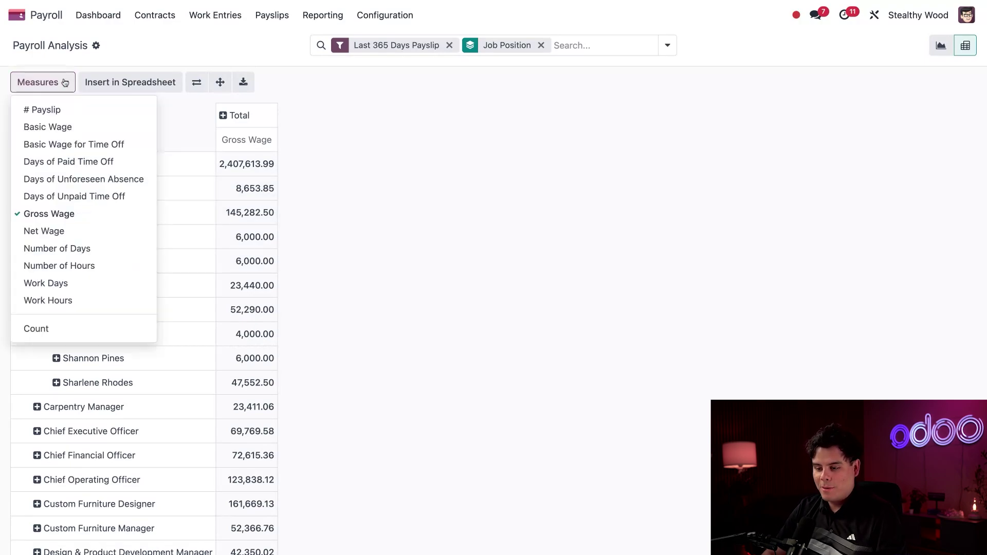
click(57, 231)
click(450, 170)
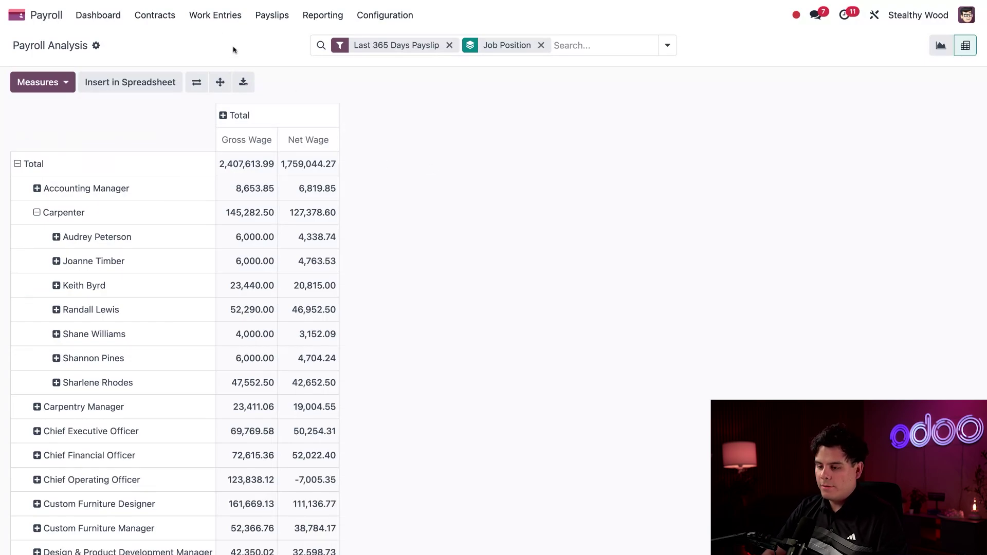
click(322, 15)
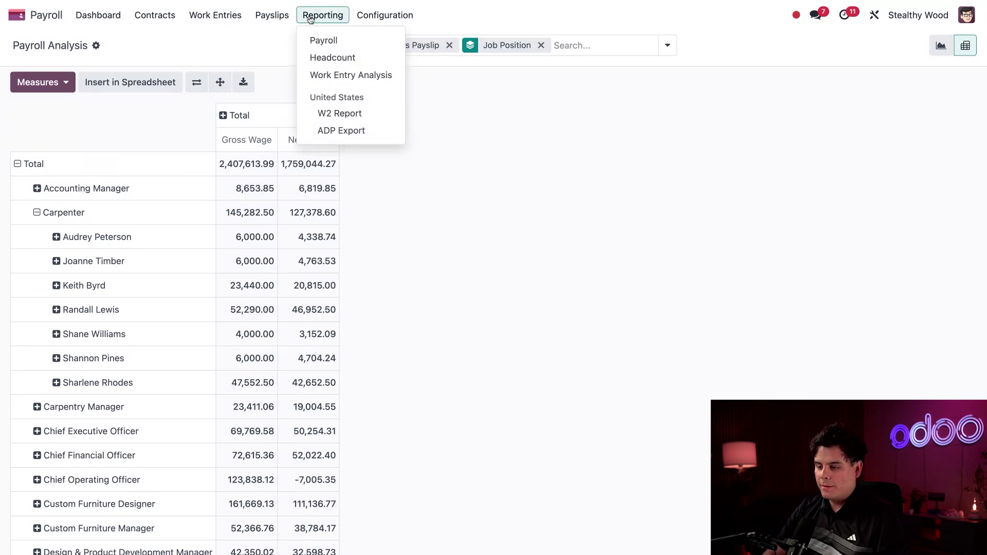
Step: Create a new headcount record from the Headcount reports, dated 2025-04-14
click(322, 56)
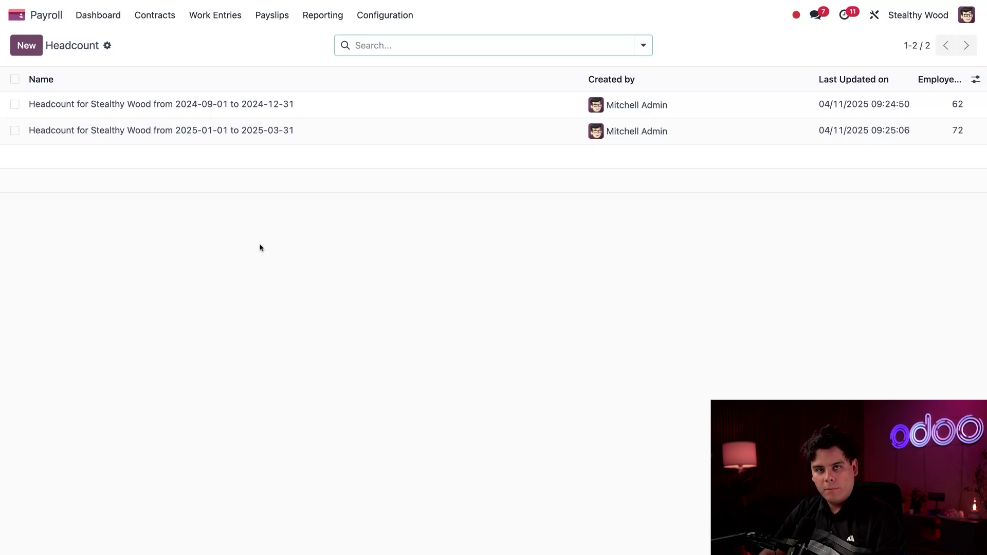
click(26, 45)
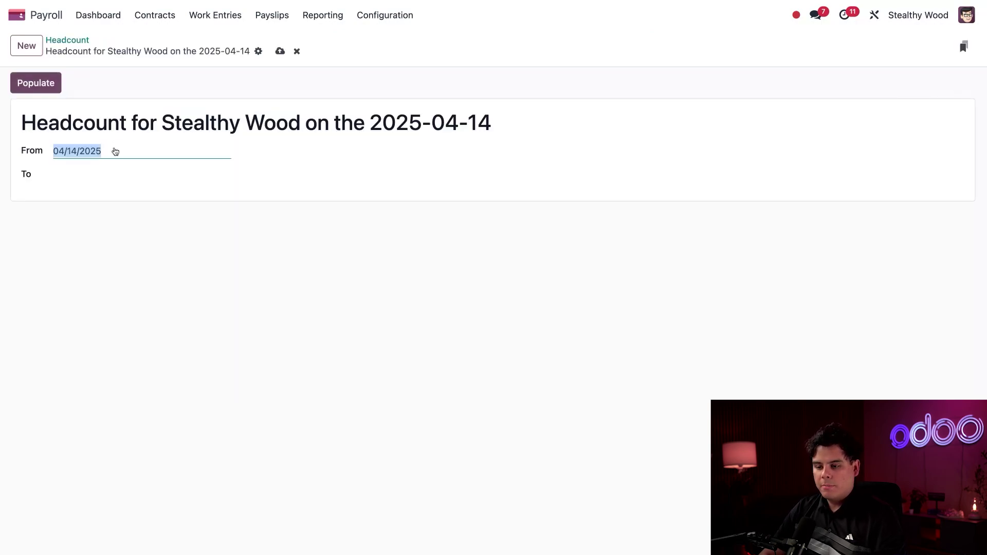
Step: Set the headcount period to 04/01/2025–04/30/2025 and populate it, giving 74 employees
click(110, 154)
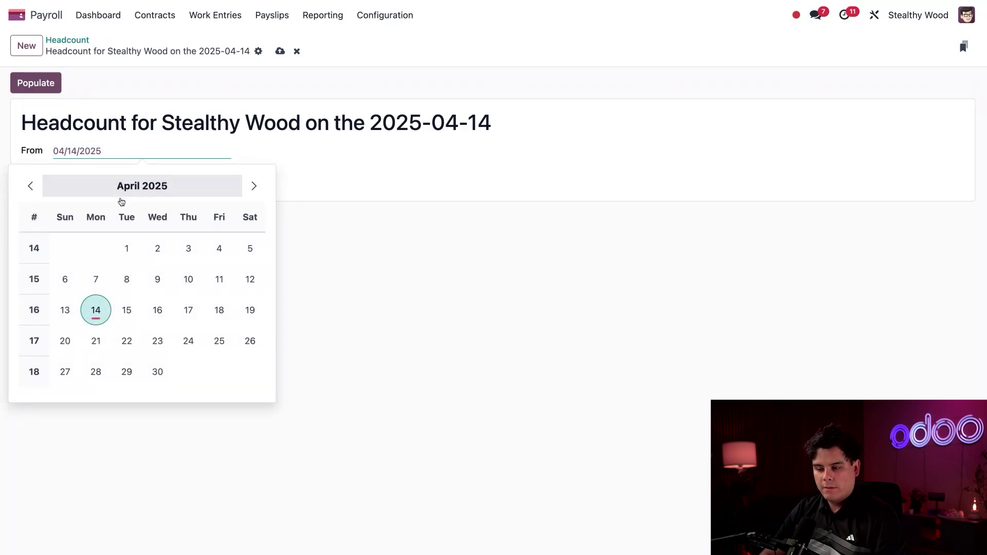
click(126, 248)
click(78, 173)
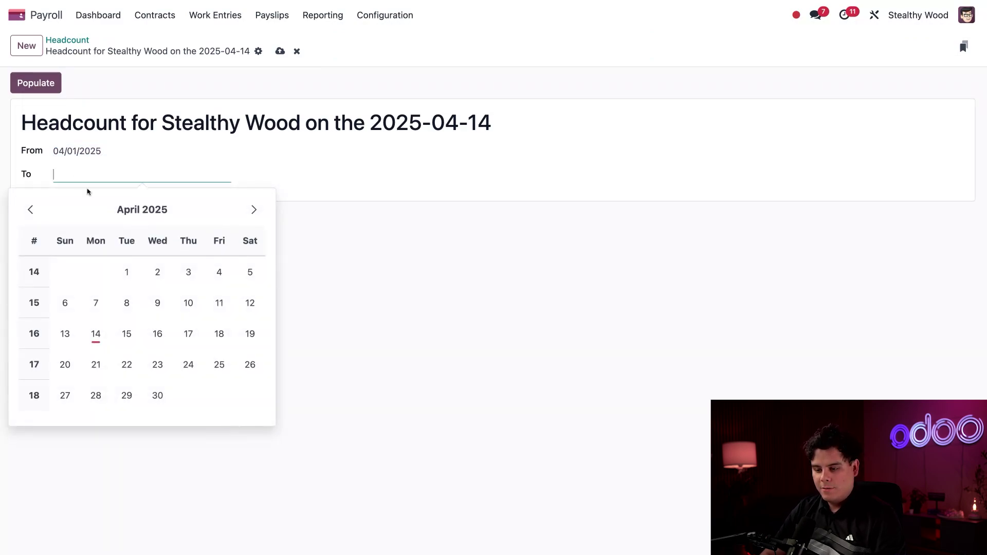
click(68, 334)
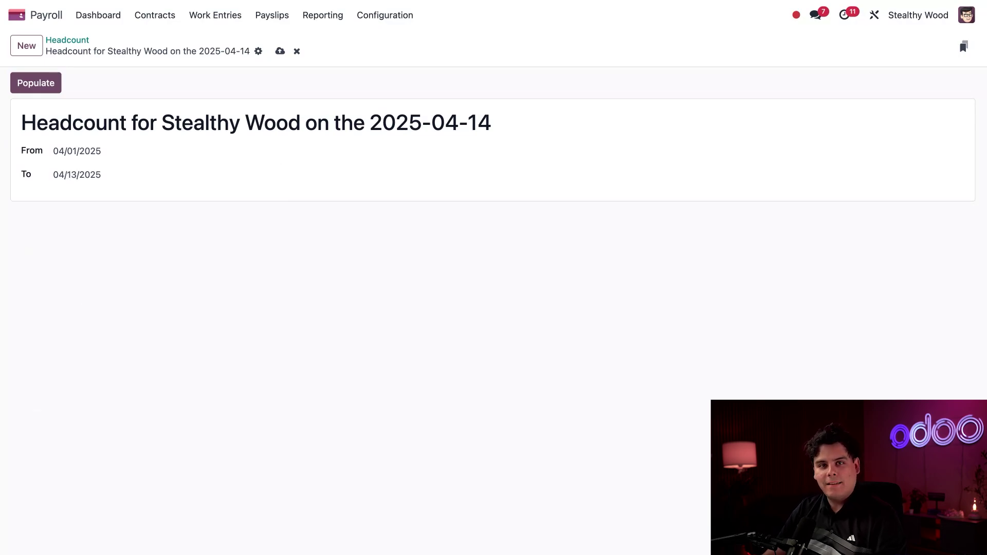
click(99, 176)
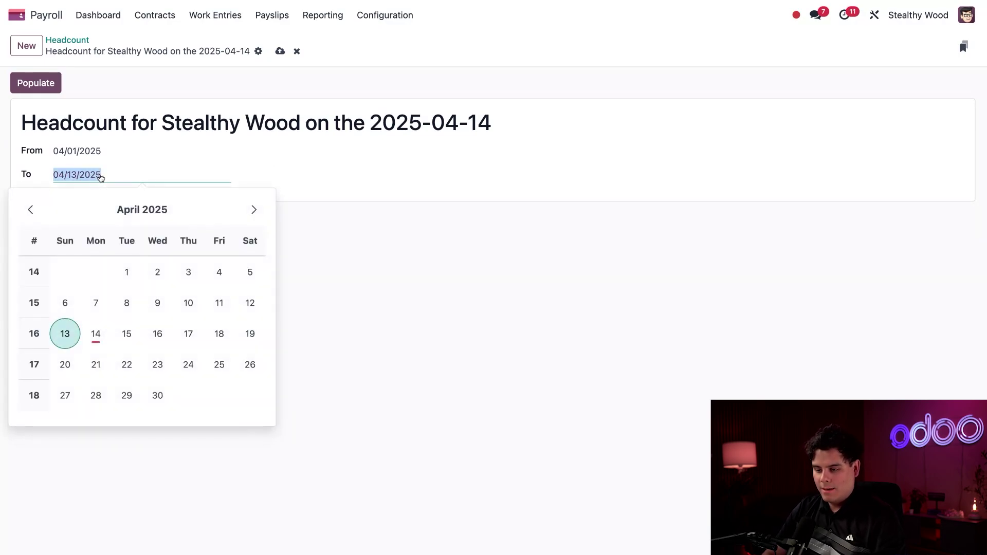
click(156, 396)
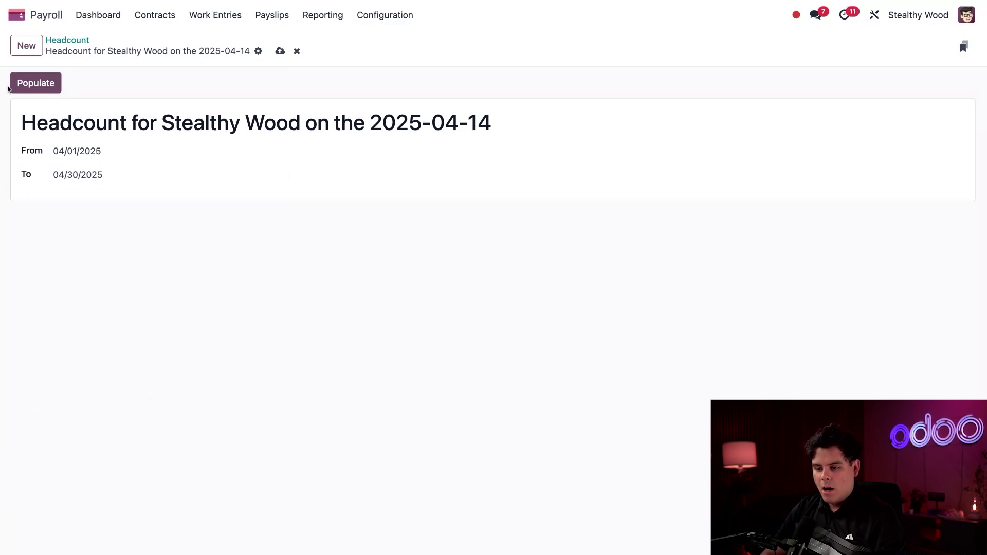
click(34, 85)
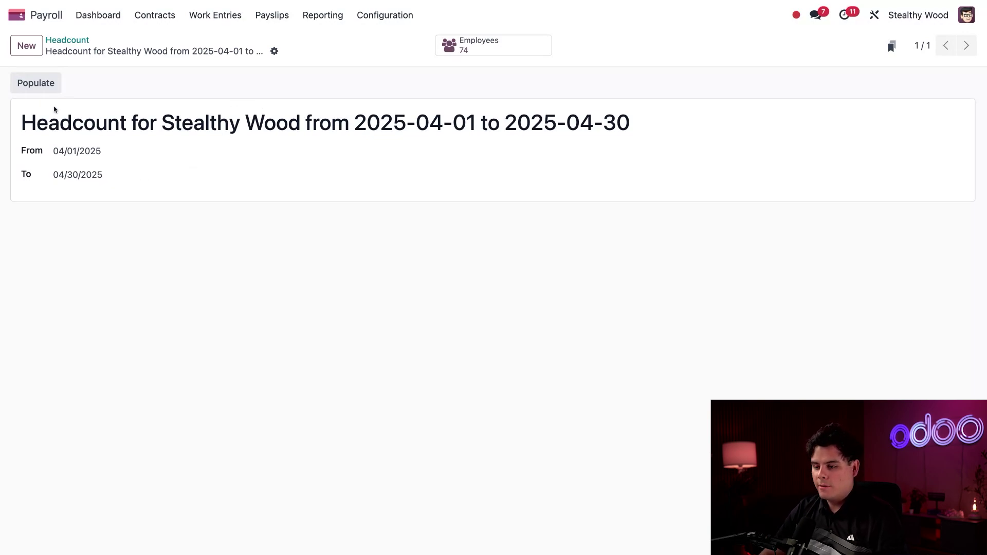
Step: Open the Work Entries Analysis pivot for validated April 2025 entries, totalling 1,430.00 days
click(319, 15)
click(331, 76)
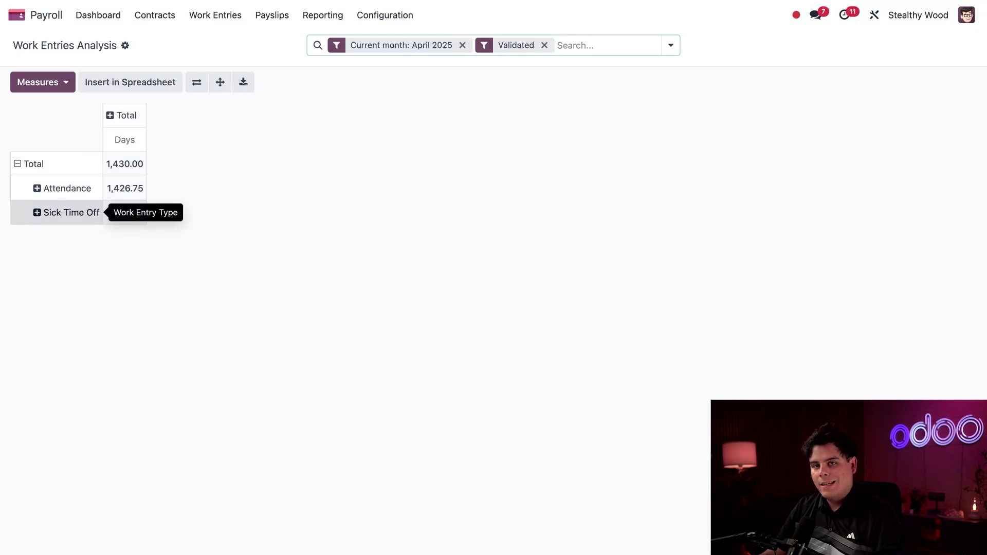
Step: Replace the April 2025 month filter with a Q1 2025 date filter
click(462, 45)
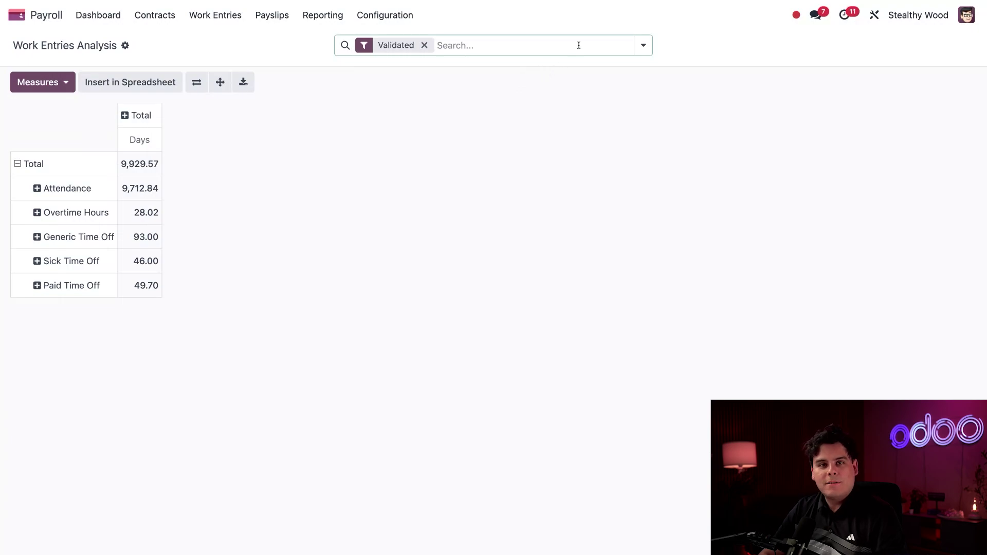
click(643, 46)
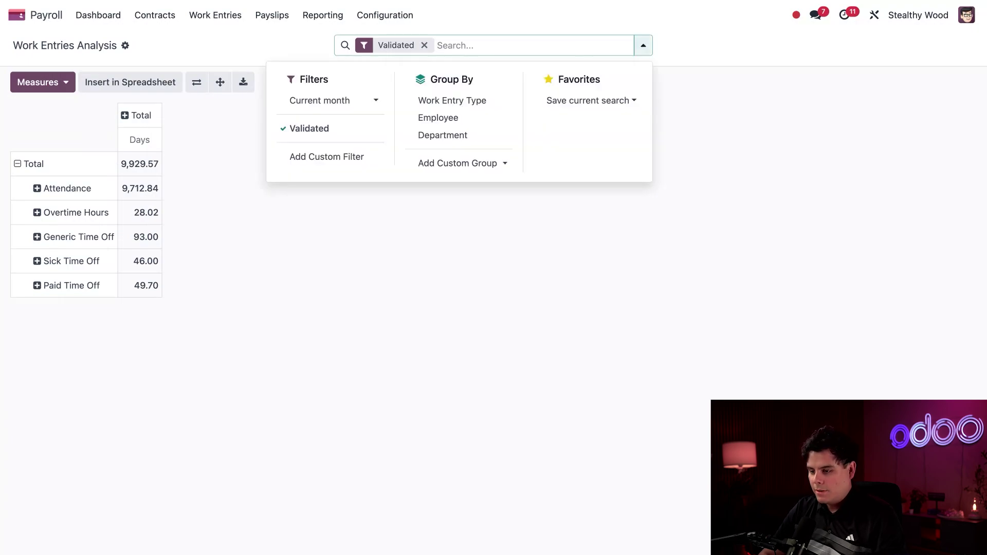
click(376, 102)
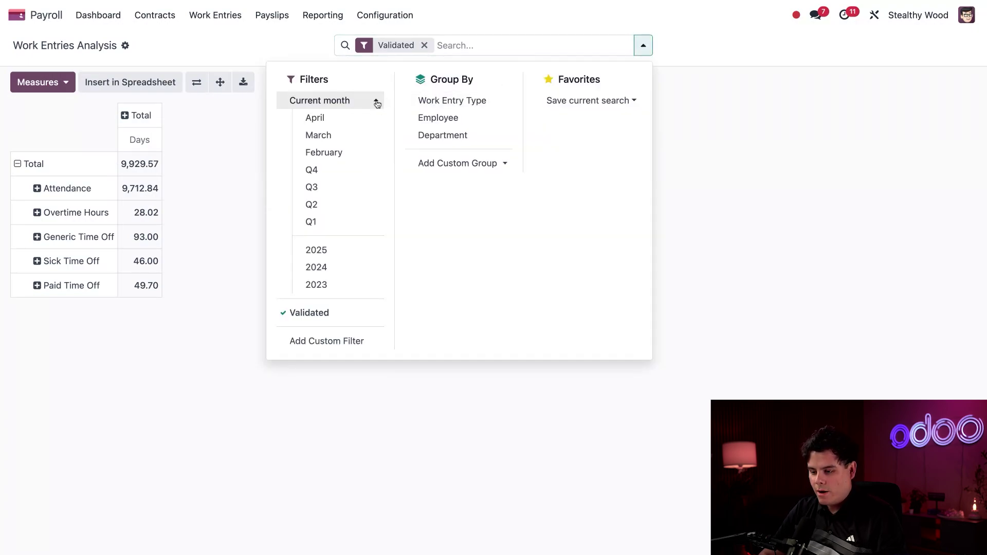
click(329, 228)
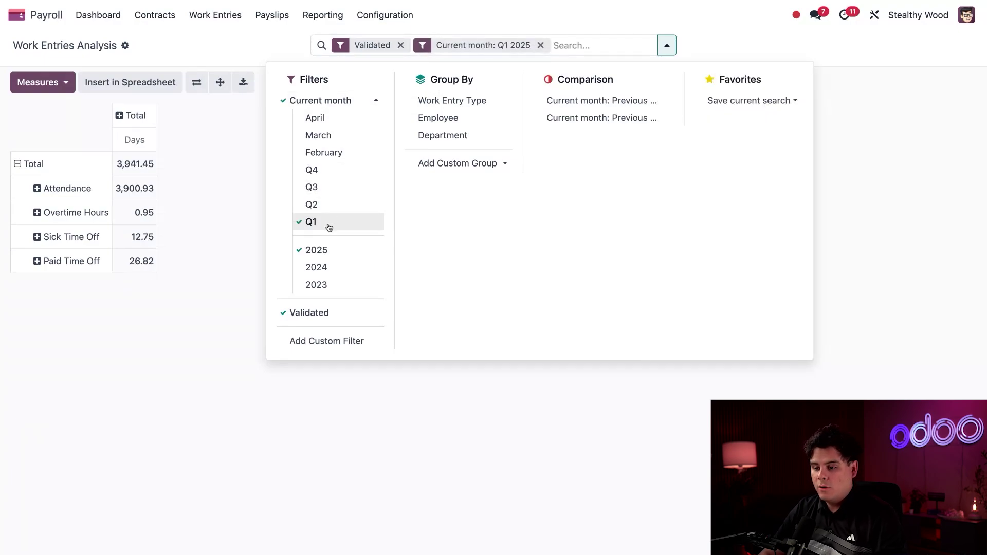
click(198, 199)
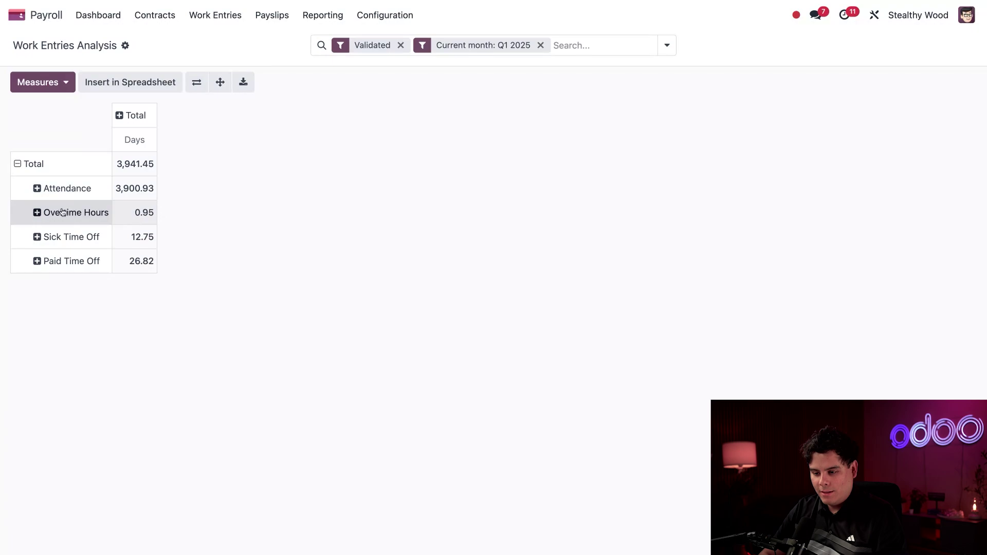
Step: Break the Overtime Hours and Sick Time Off rows down by employee
click(38, 215)
click(39, 258)
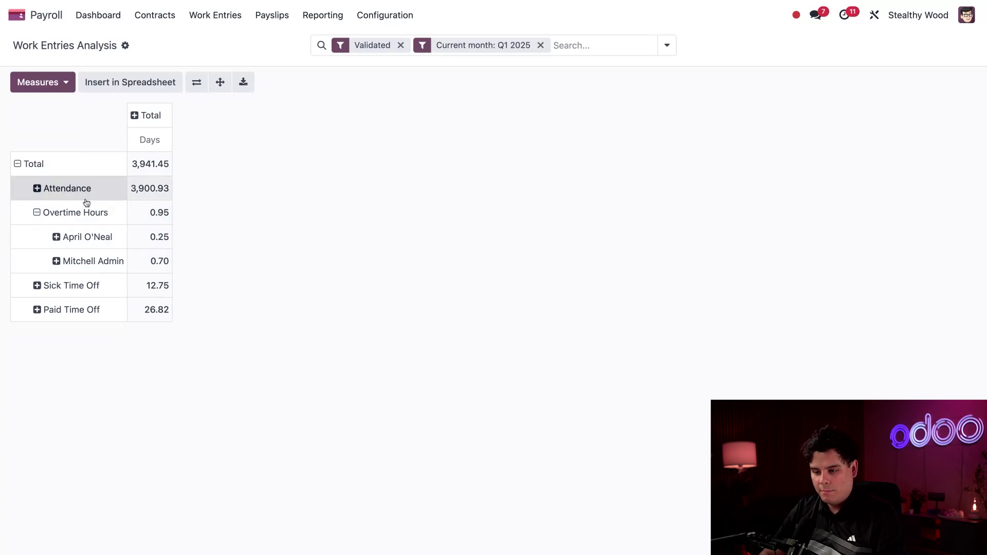
click(36, 286)
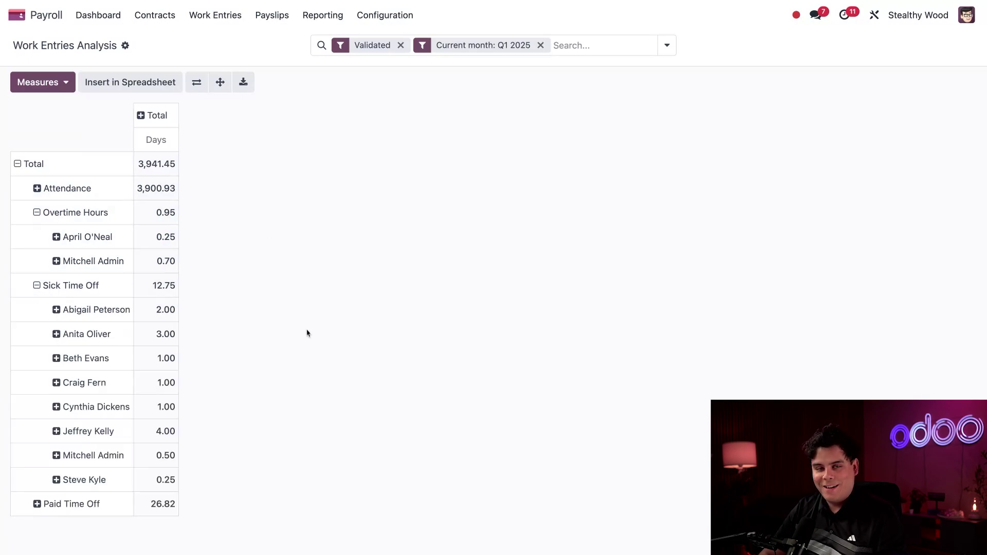